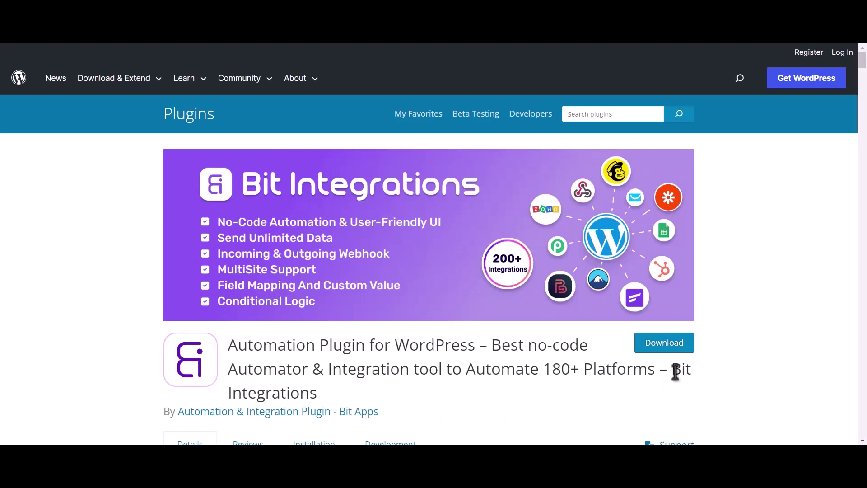
- Highlight the words 'Bit Integrations' in the plugin listing's title
drag(672, 370, 679, 384)
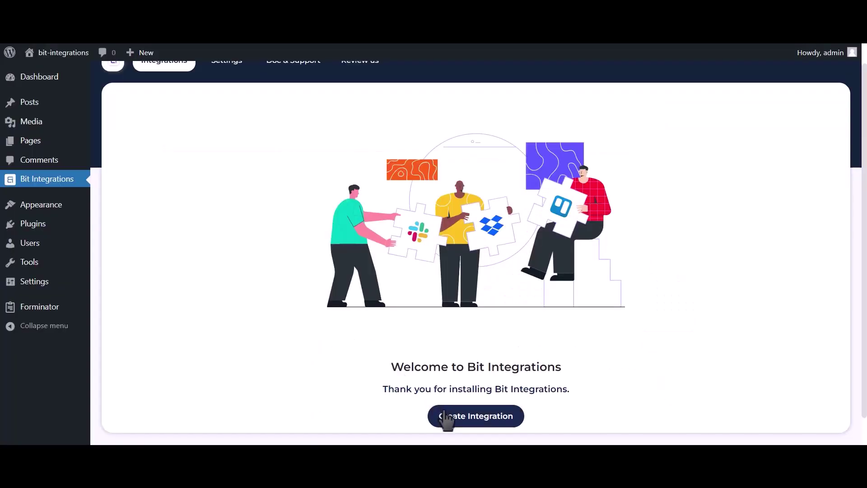
- Start a new integration with Forminator's contact-us form as the trigger
click(447, 416)
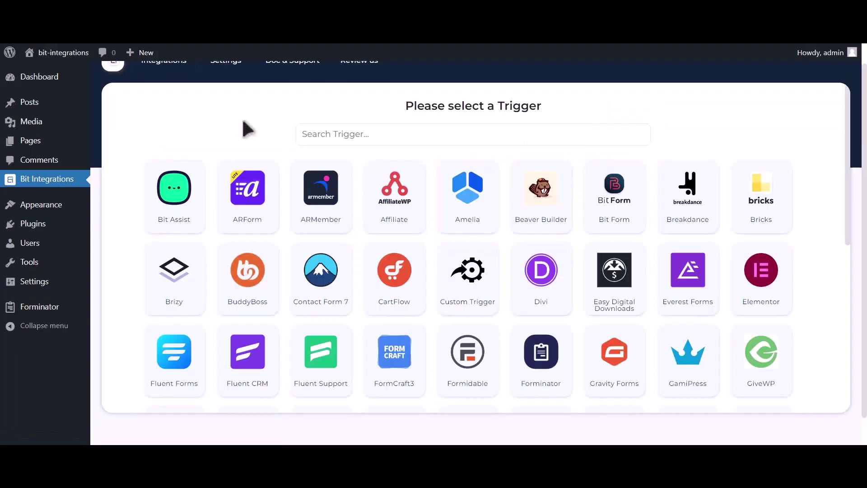
click(312, 135)
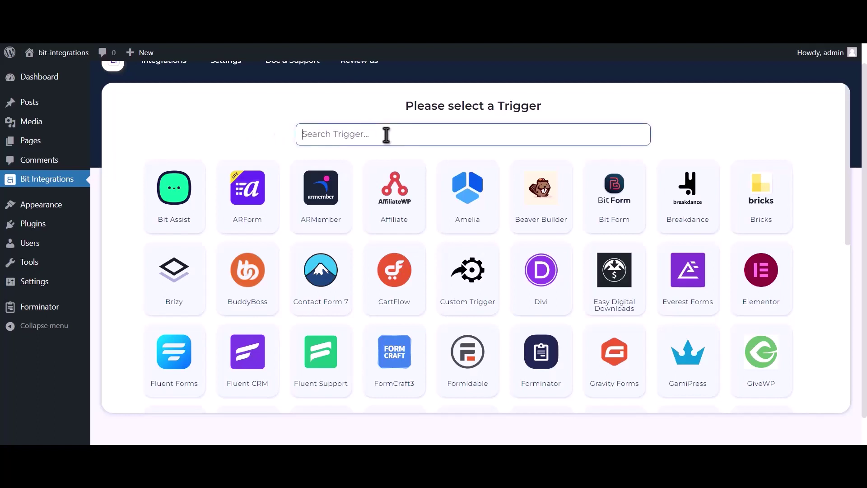
text(formina)
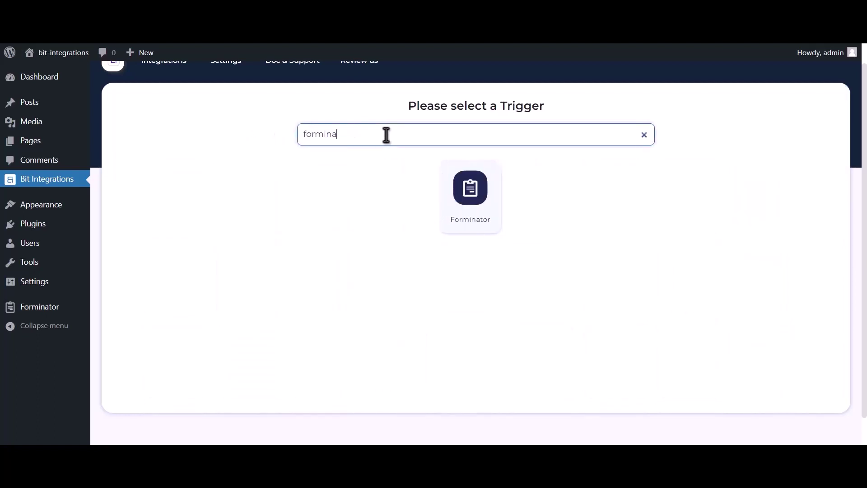
text(tor)
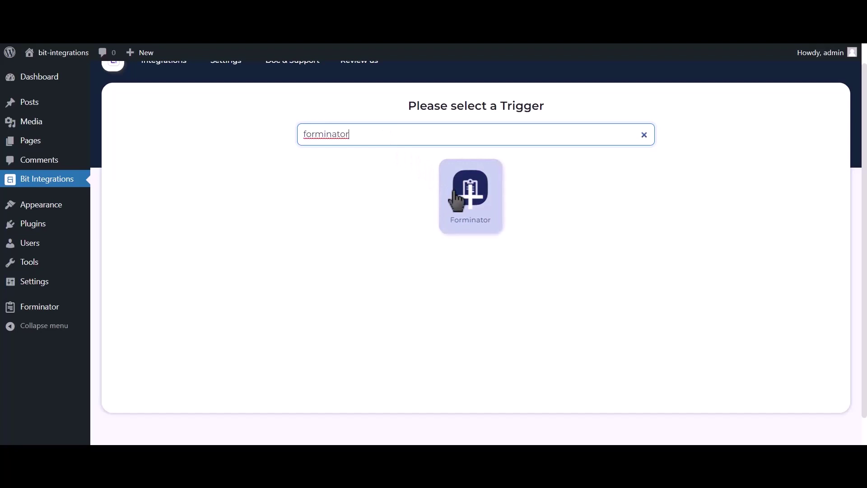
click(457, 199)
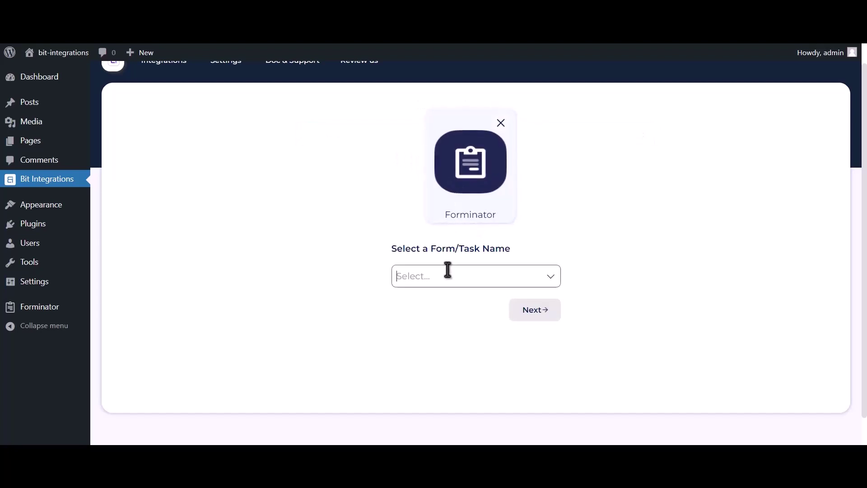
click(447, 273)
click(449, 300)
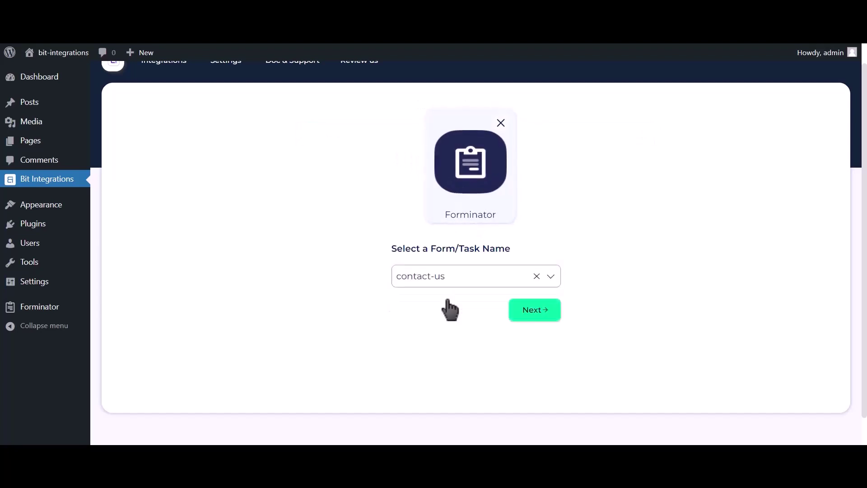
- Search the actions for 'dis' and choose Discord as the action
click(520, 312)
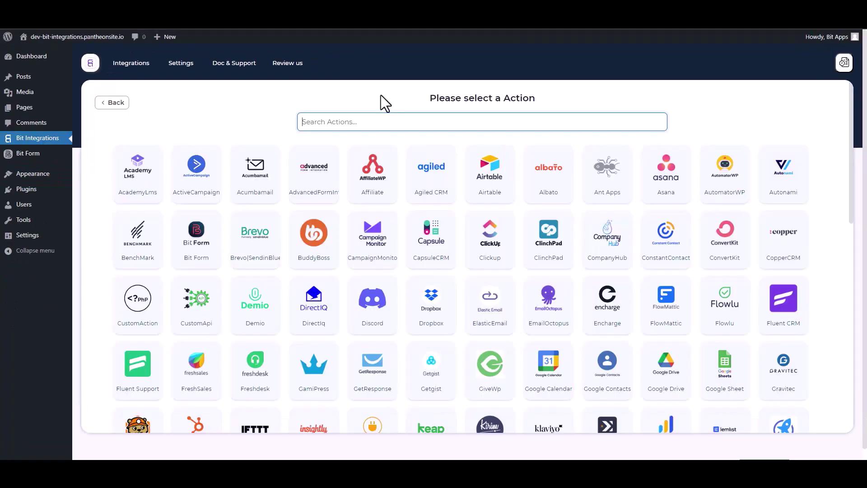
text(dis)
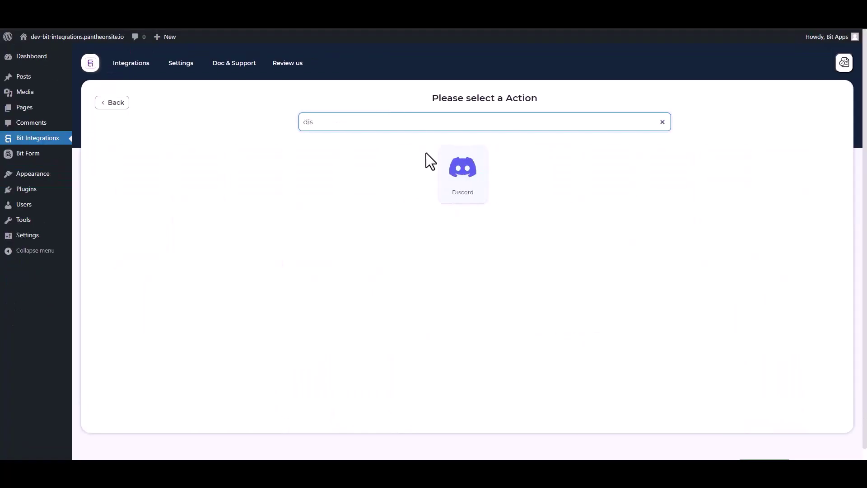
click(479, 188)
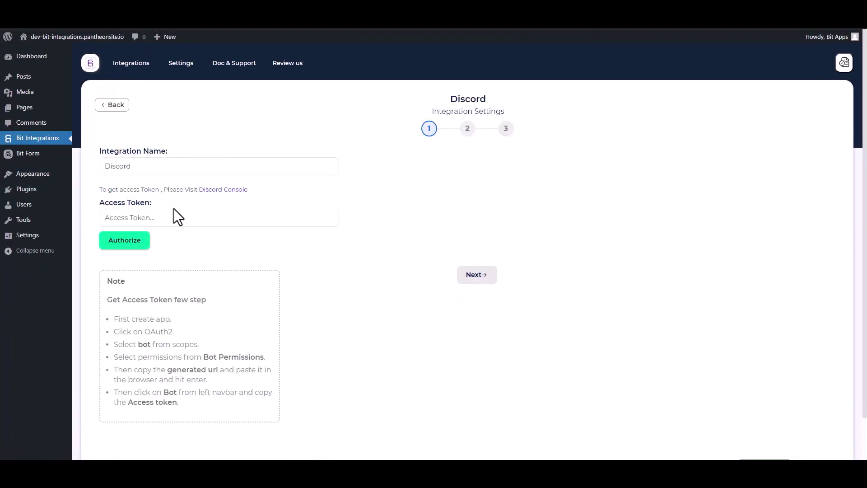
- In the Discord console, create an application named 'Bit Integrations' after accepting the developer terms
click(225, 192)
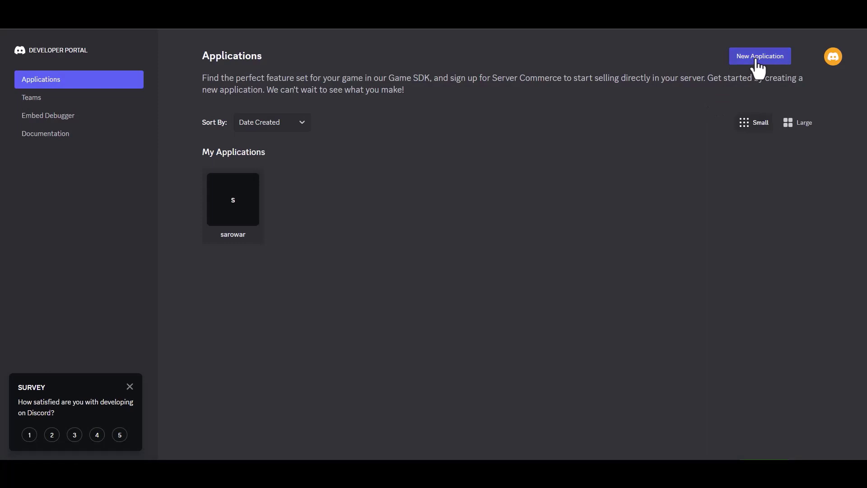
click(759, 64)
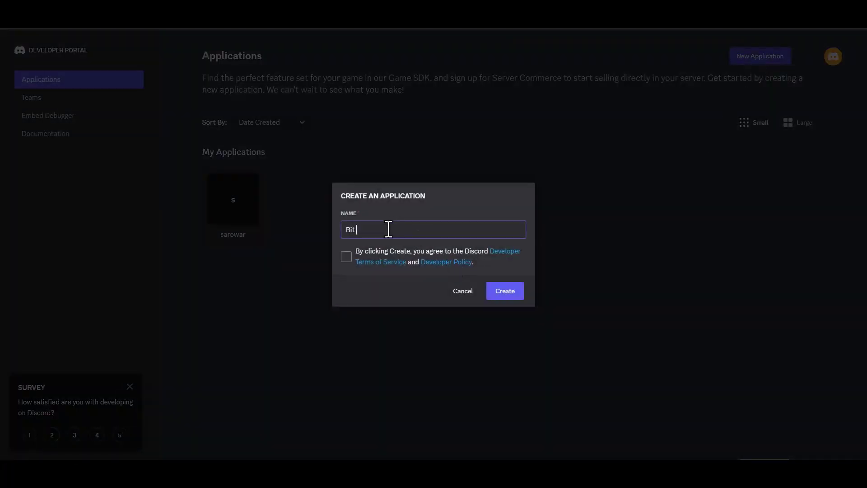
text(Bit Integ)
click(346, 256)
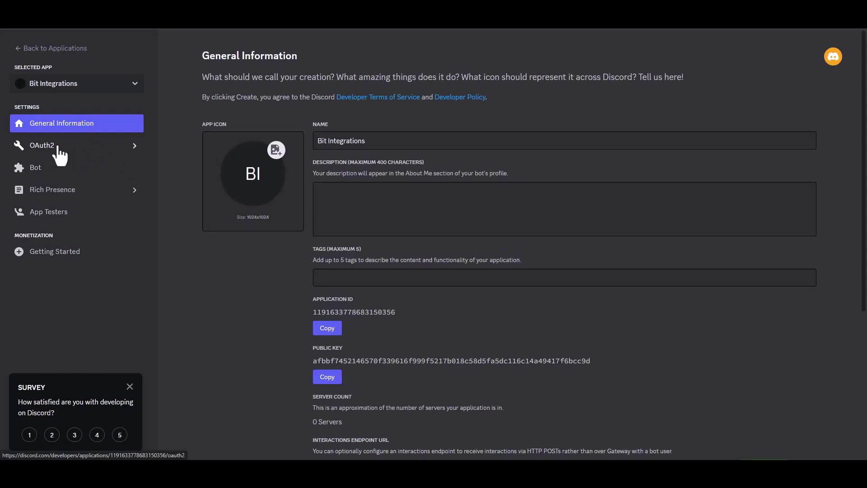
- Generate an OAuth2 invite URL with bot scope and Administrator permission, and copy it
click(58, 148)
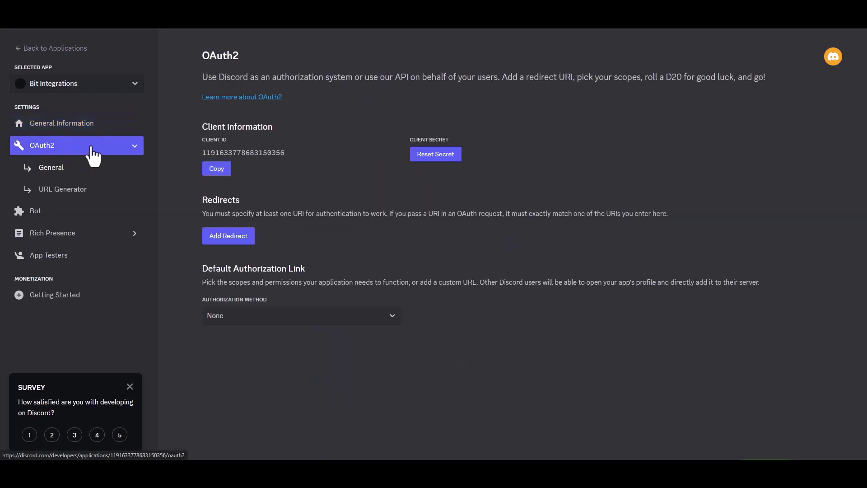
click(82, 191)
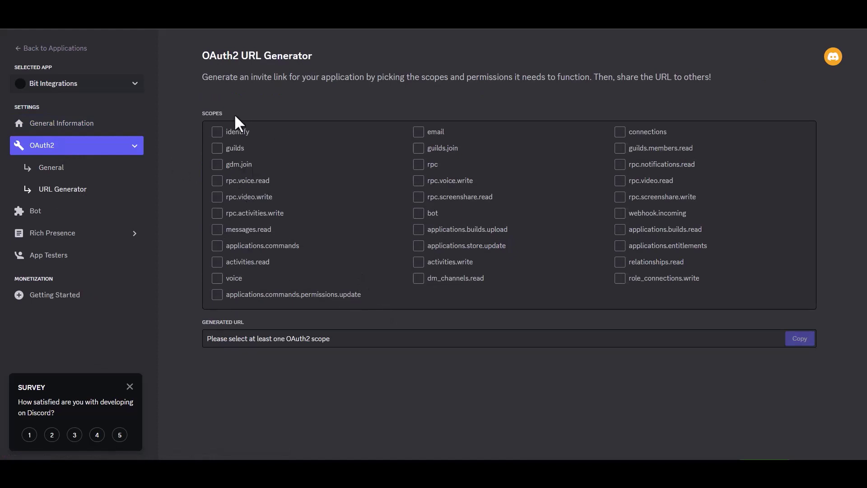
click(419, 214)
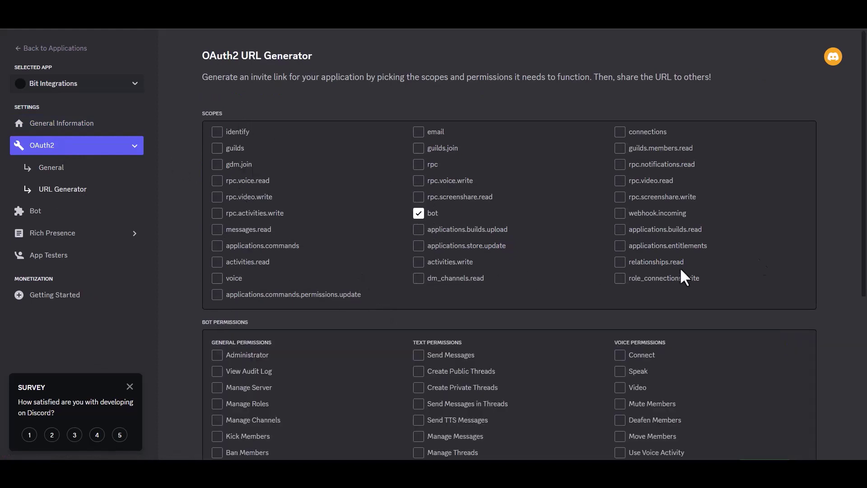
scroll(834, 234, down, 4)
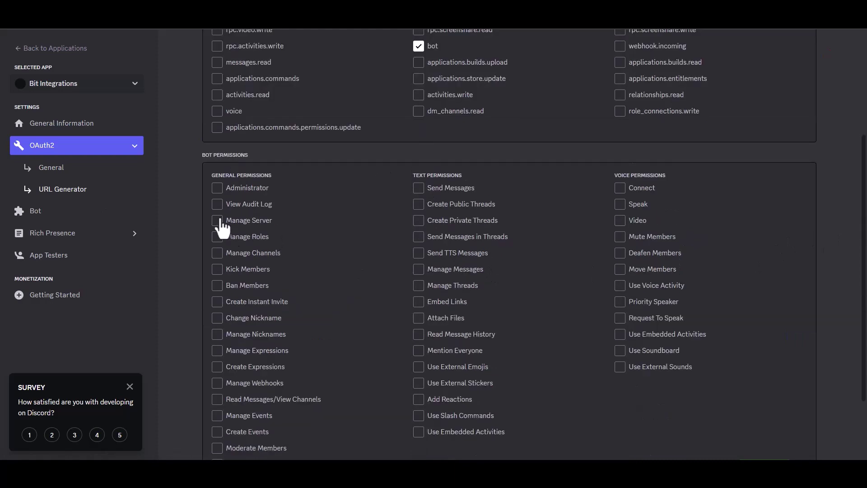
click(217, 189)
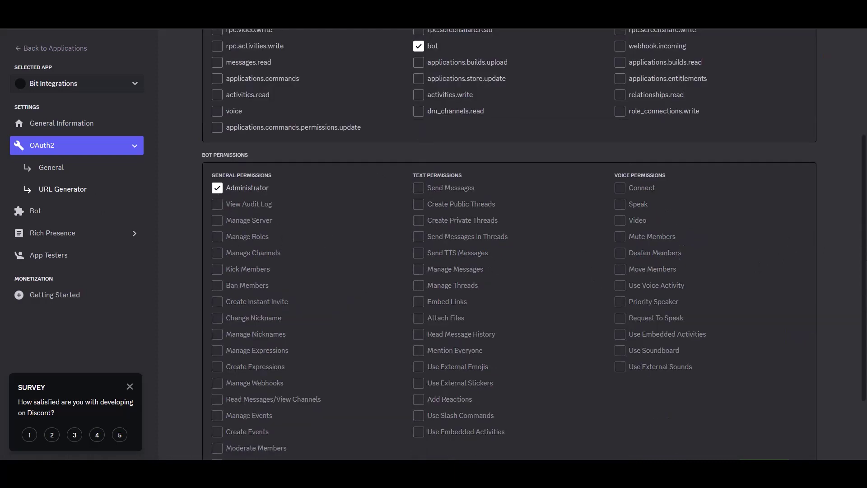
scroll(865, 235, down, 2)
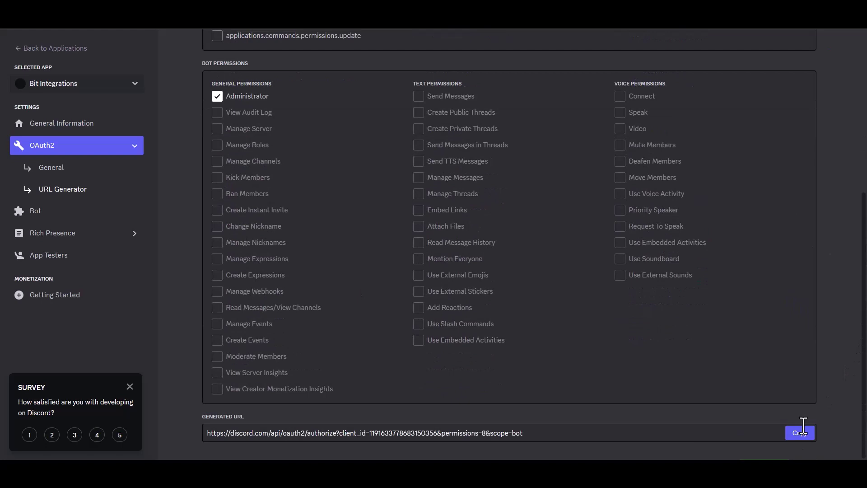
click(798, 434)
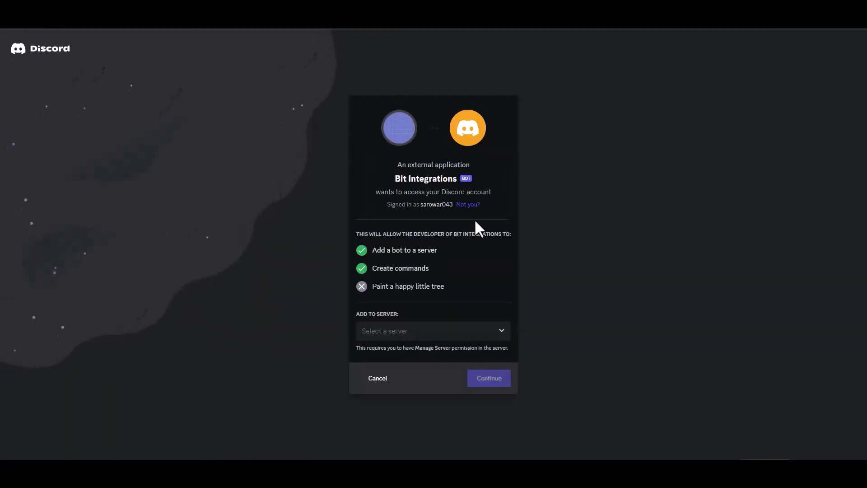
- Add the Bit Integrations bot to the chosen server with Administrator rights
click(422, 337)
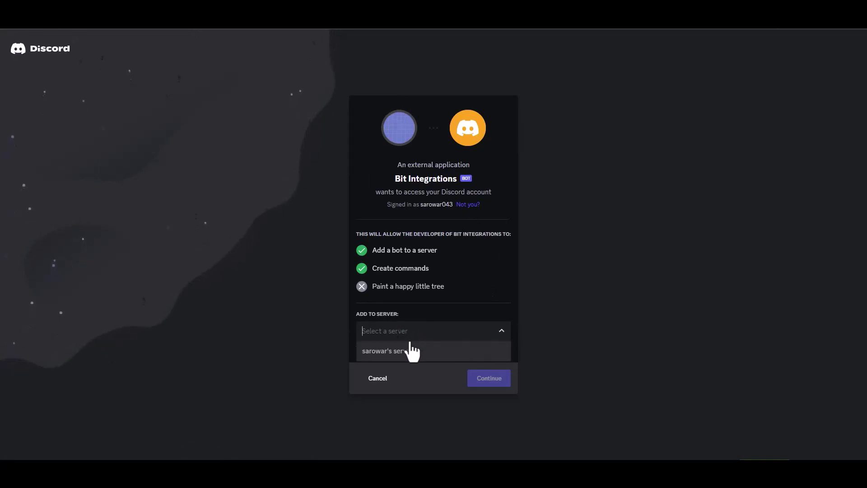
click(409, 351)
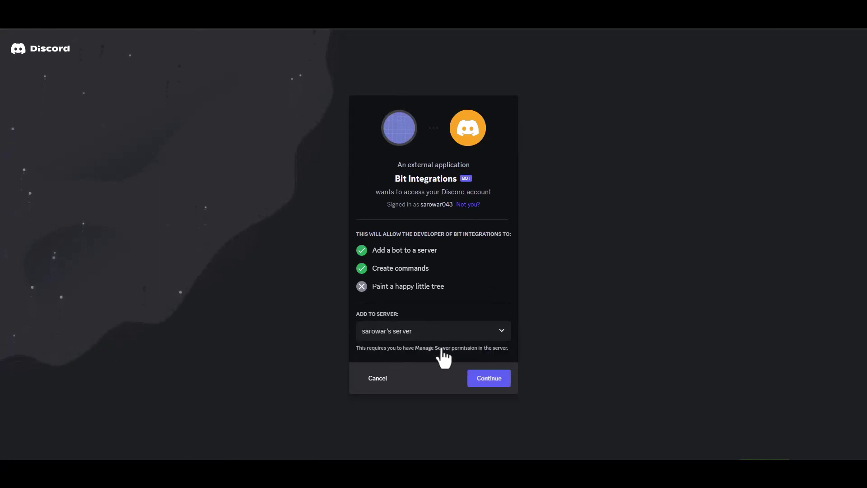
click(496, 383)
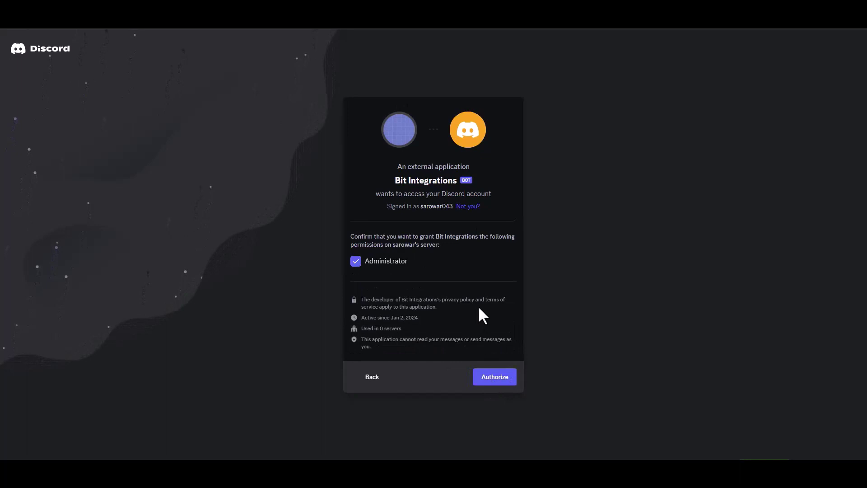
click(494, 377)
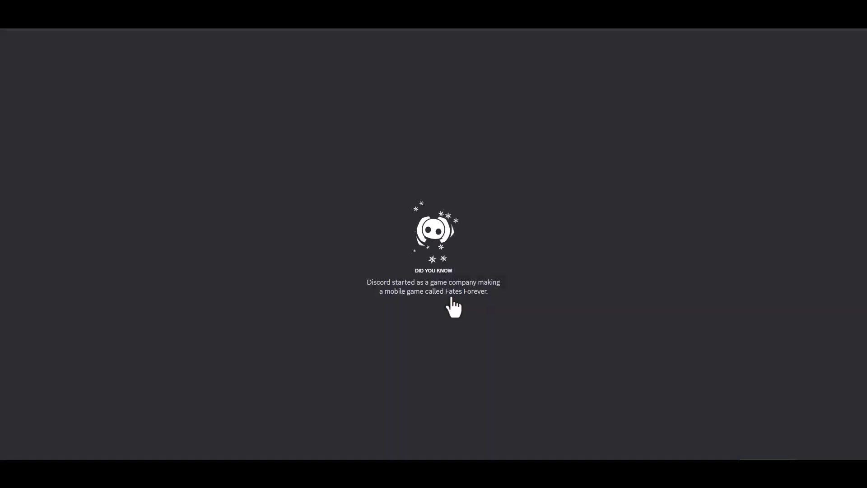
- Dismiss the Nitro offer, then reset the bot's token and copy the new one
click(763, 413)
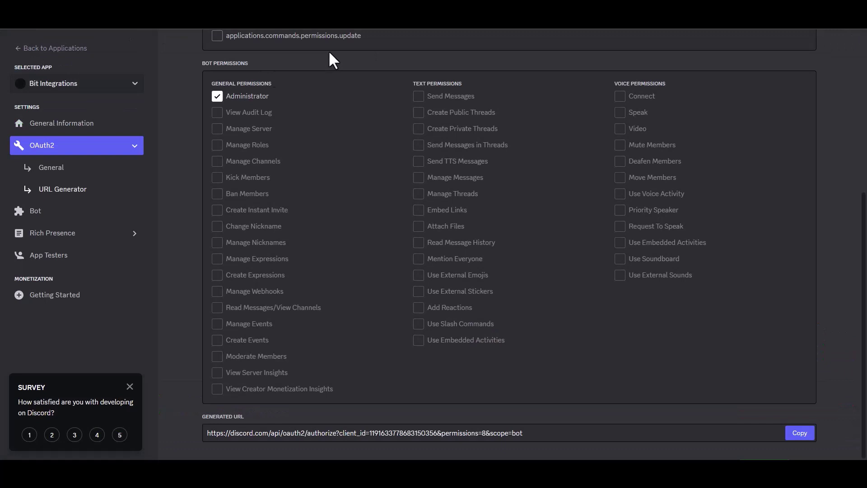
click(92, 212)
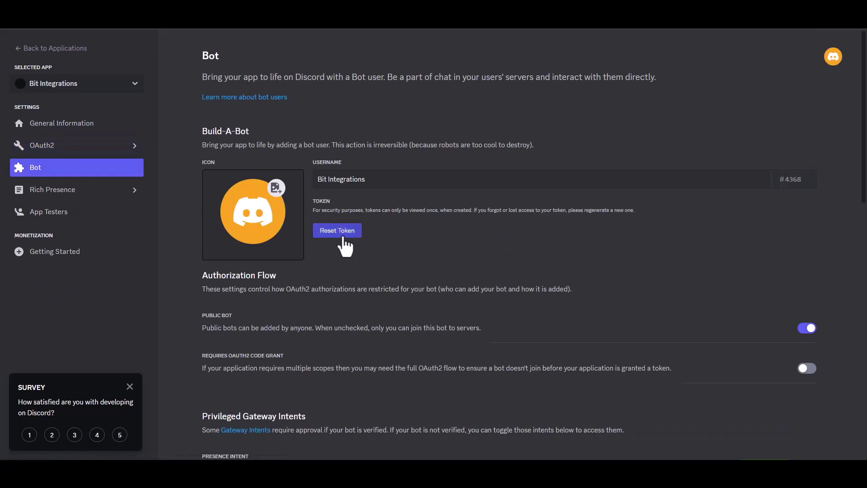
click(344, 234)
click(509, 274)
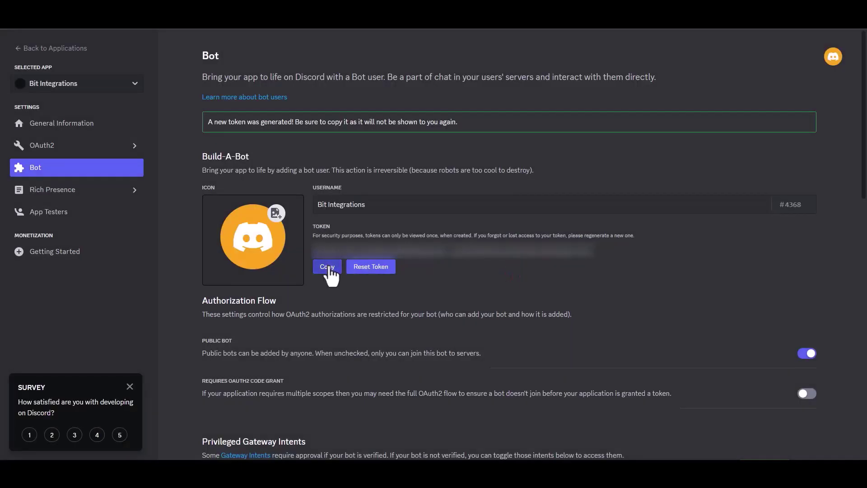
click(328, 266)
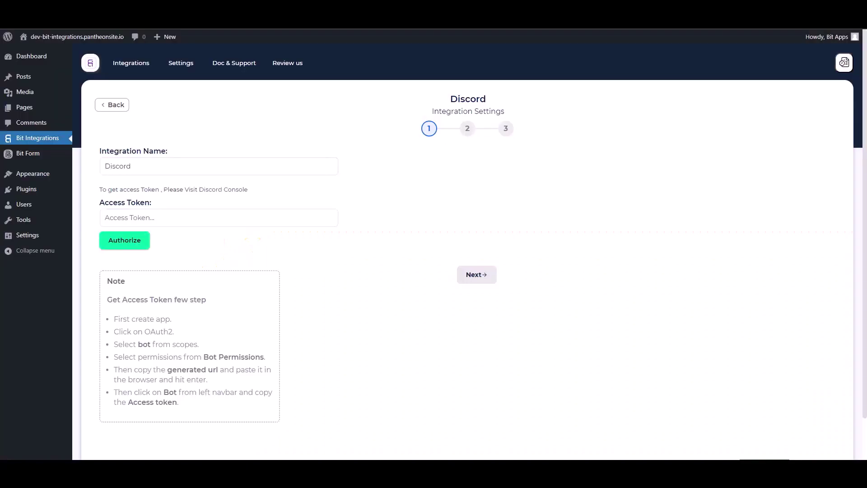
- Paste the bot token into the access token field and authorize the connection
click(224, 220)
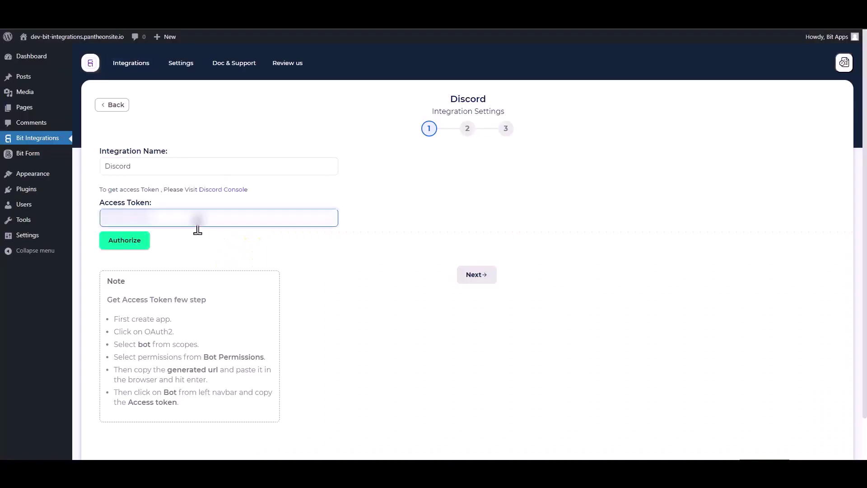
key(ctrl+v)
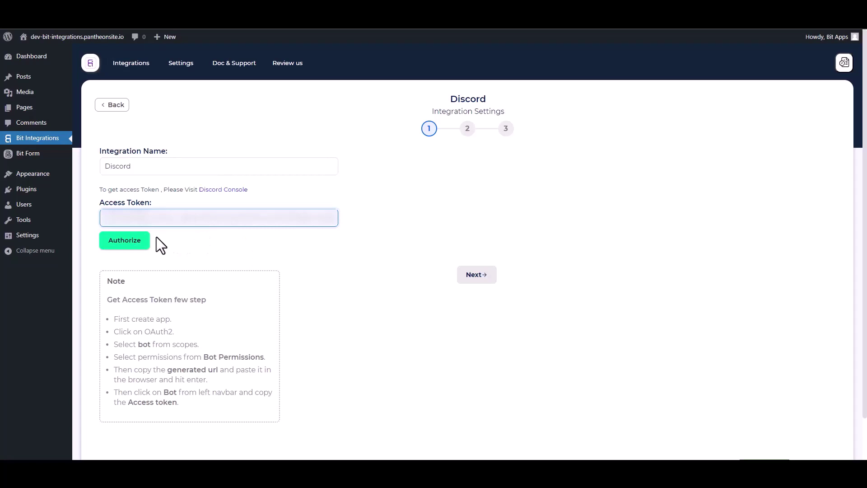
click(131, 241)
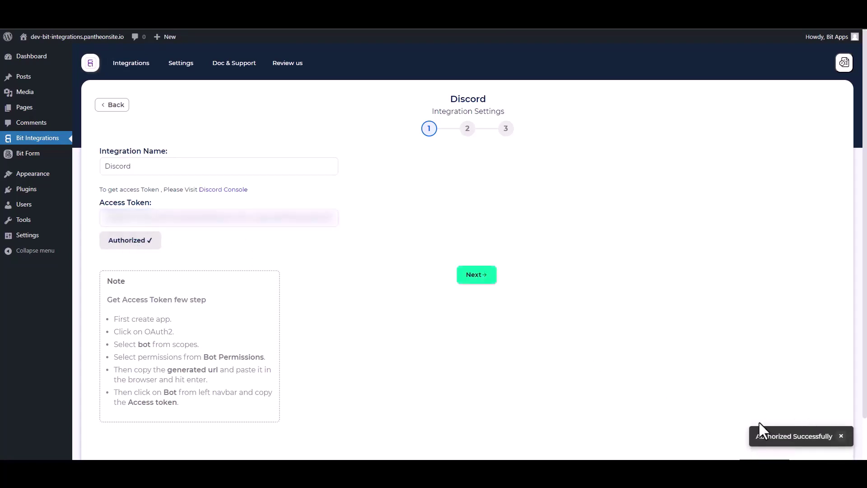
click(477, 275)
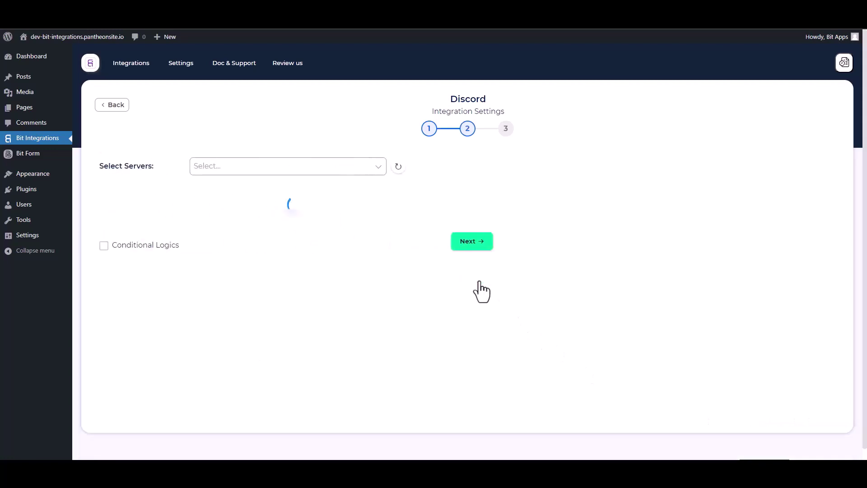
- Choose the fetched Discord server and its general channel
click(236, 170)
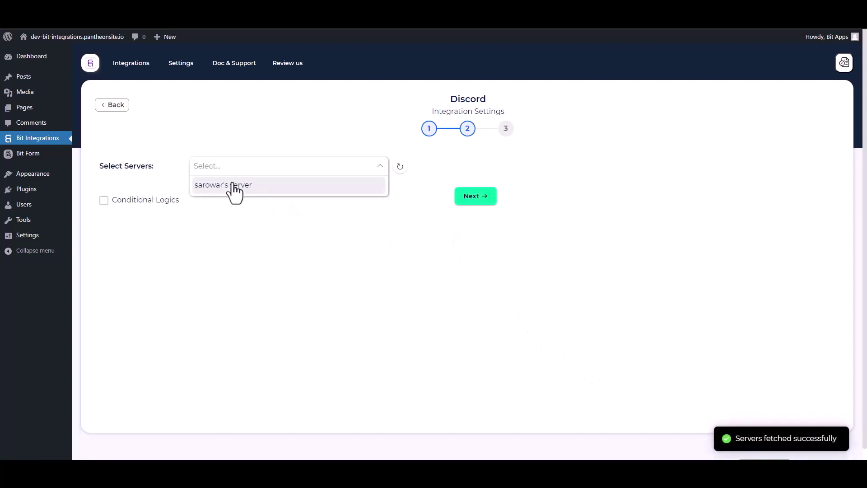
click(235, 185)
click(196, 191)
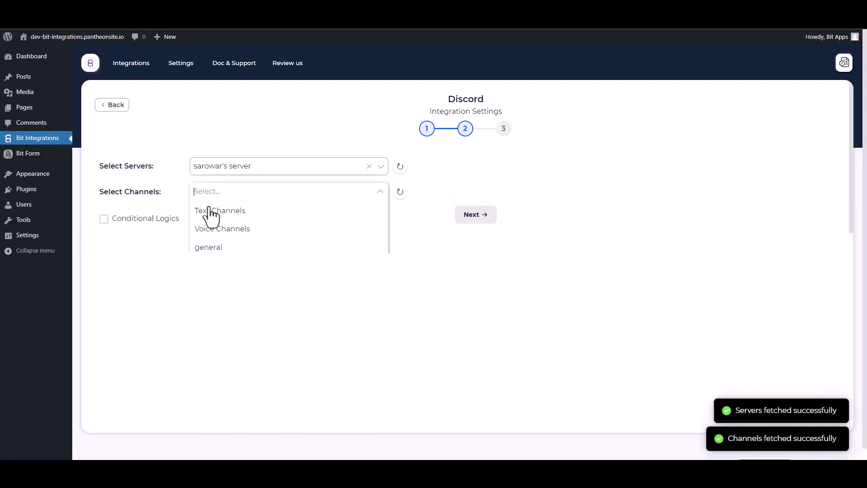
click(208, 249)
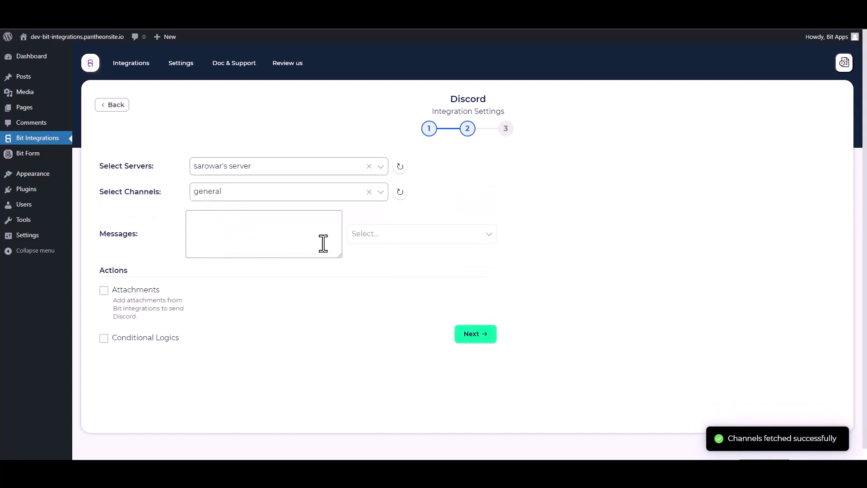
- Add the Name, Email and Phone form fields to the Discord message
click(358, 234)
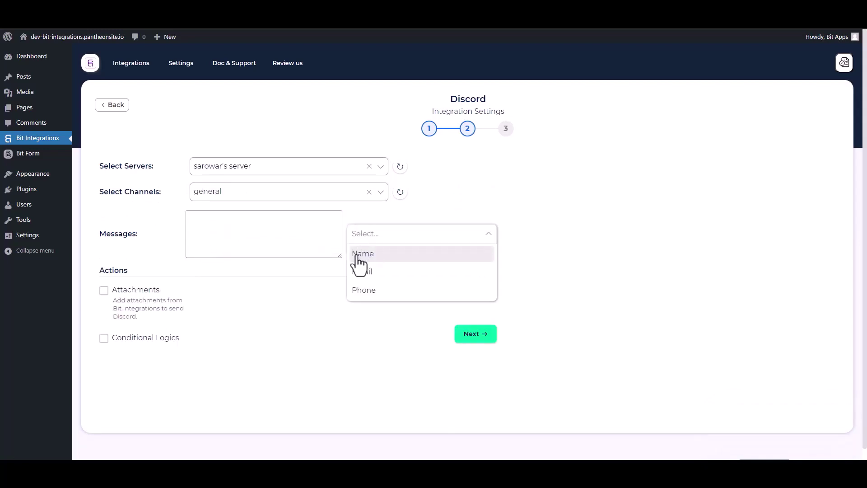
click(358, 256)
click(361, 271)
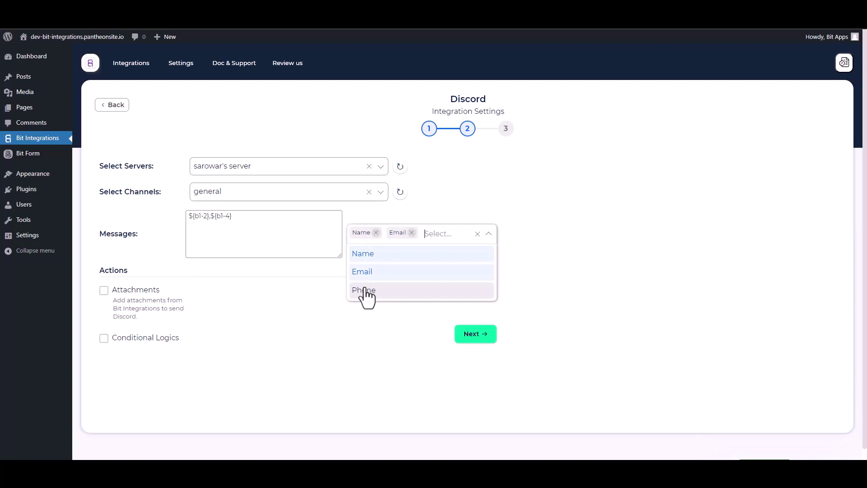
click(365, 292)
click(306, 348)
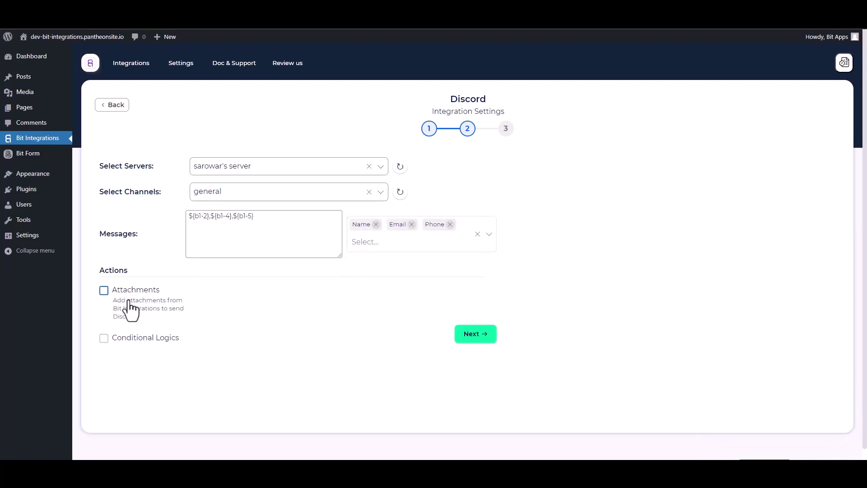
- Leave conditional logic off, then finish and save the integration
click(104, 342)
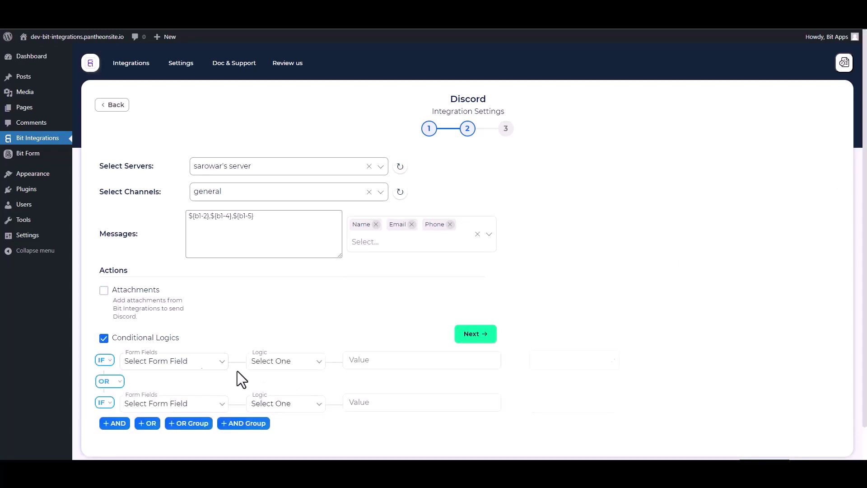
click(104, 338)
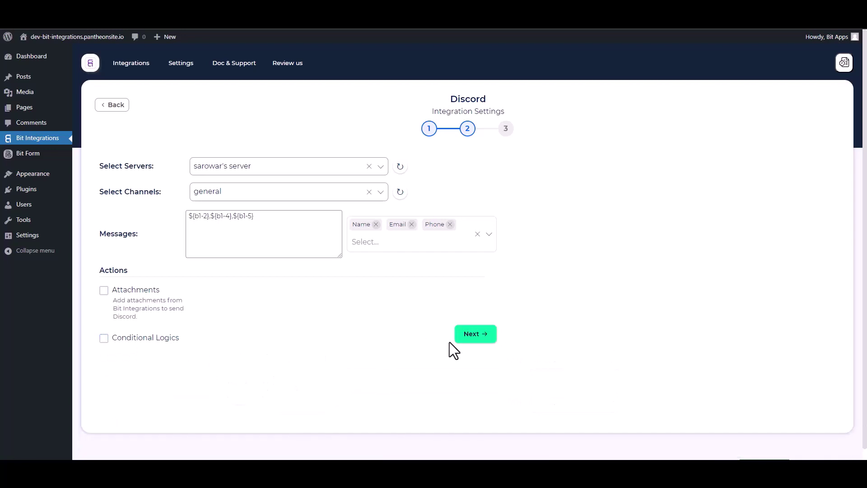
click(472, 335)
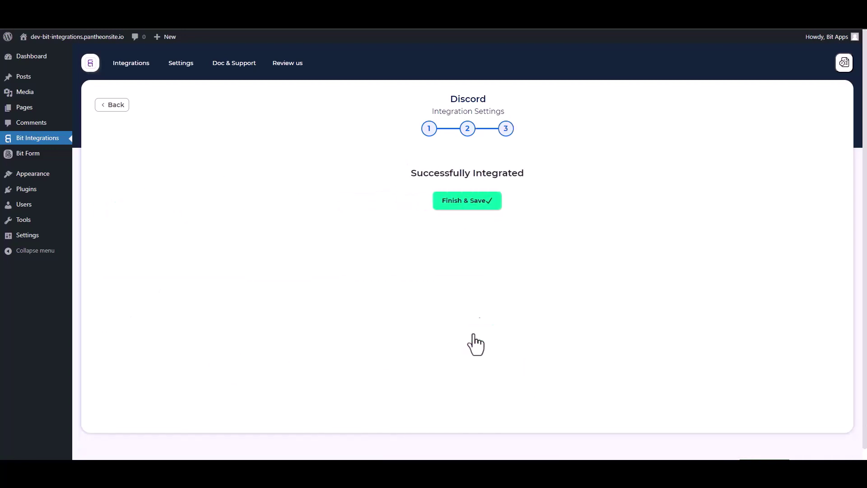
click(470, 207)
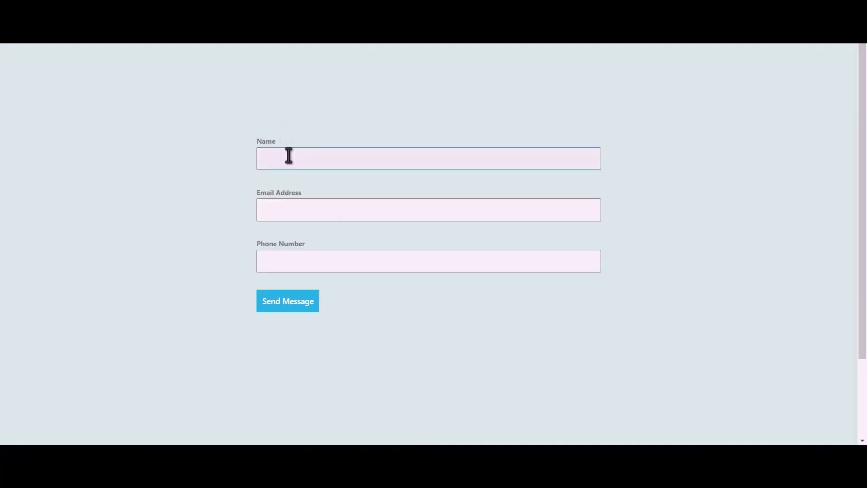
- Enter Name 'Bit Integrations', an e-mail address and a phone number, then send the form
click(292, 155)
text(Bit Integrations)
click(371, 212)
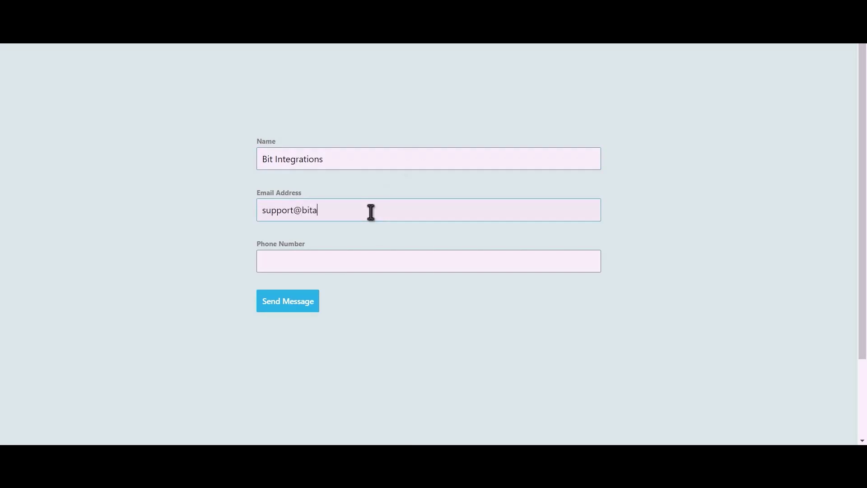
click(375, 258)
text(444555666)
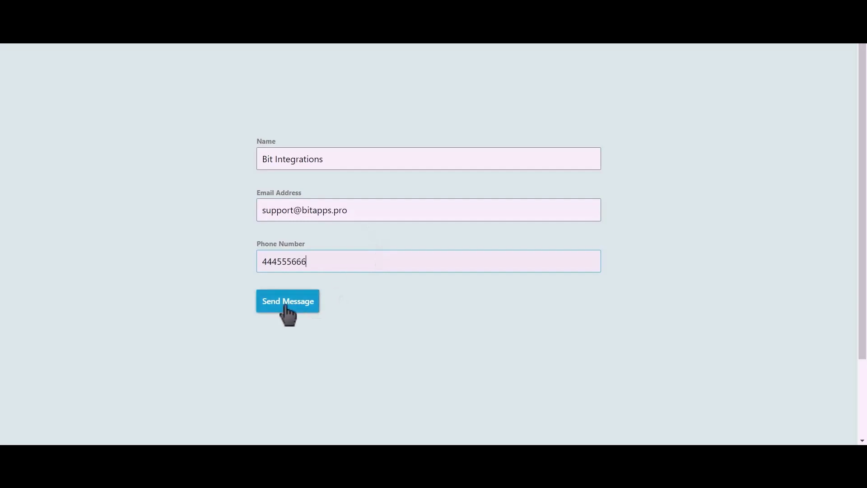
click(286, 305)
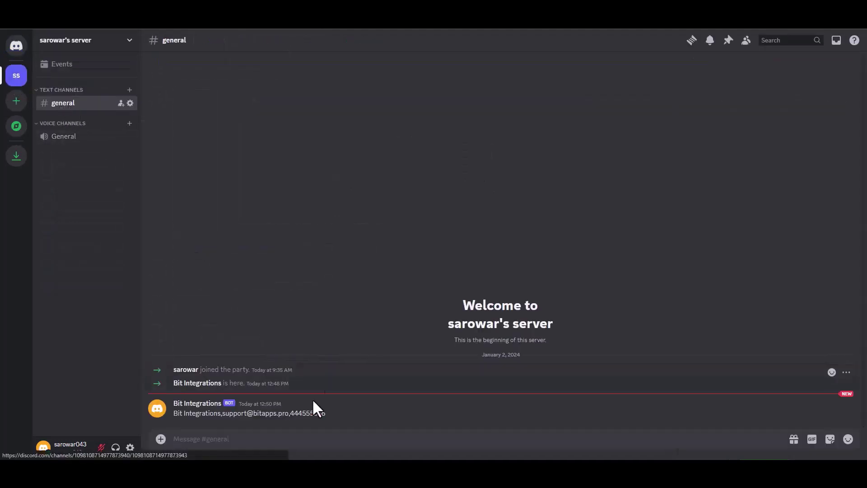
- Select the whole text of the bot's posted message in the general channel
drag(327, 417, 175, 415)
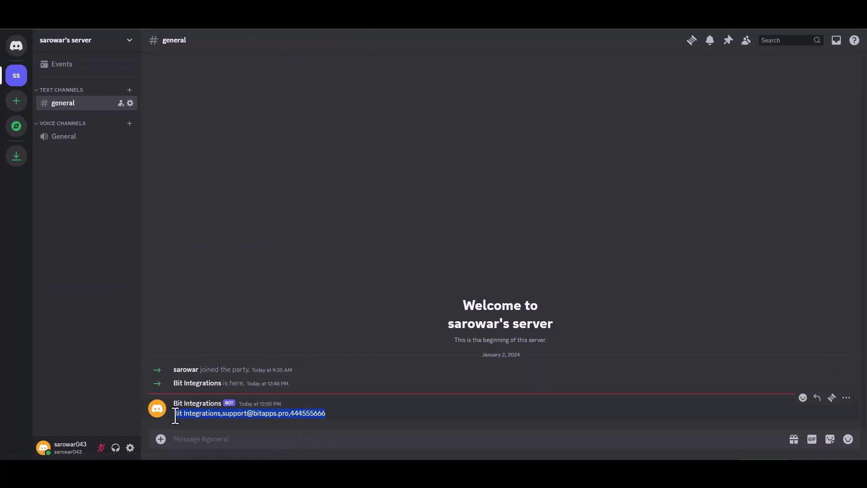
click(372, 416)
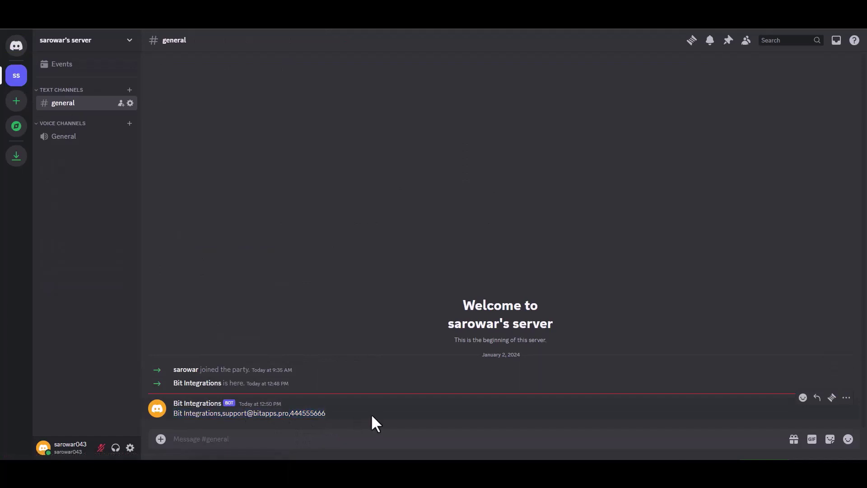